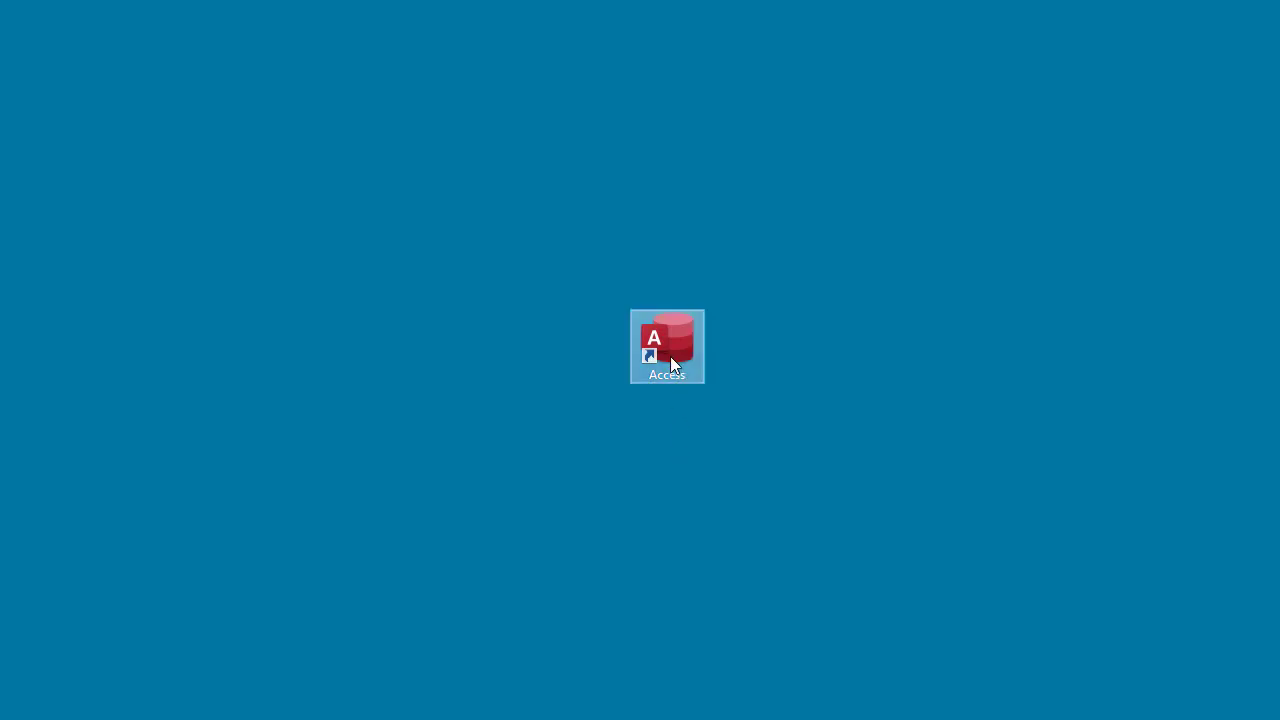
# Launch Access and browse the New page's database template gallery.
pyautogui.doubleClick(671, 352)
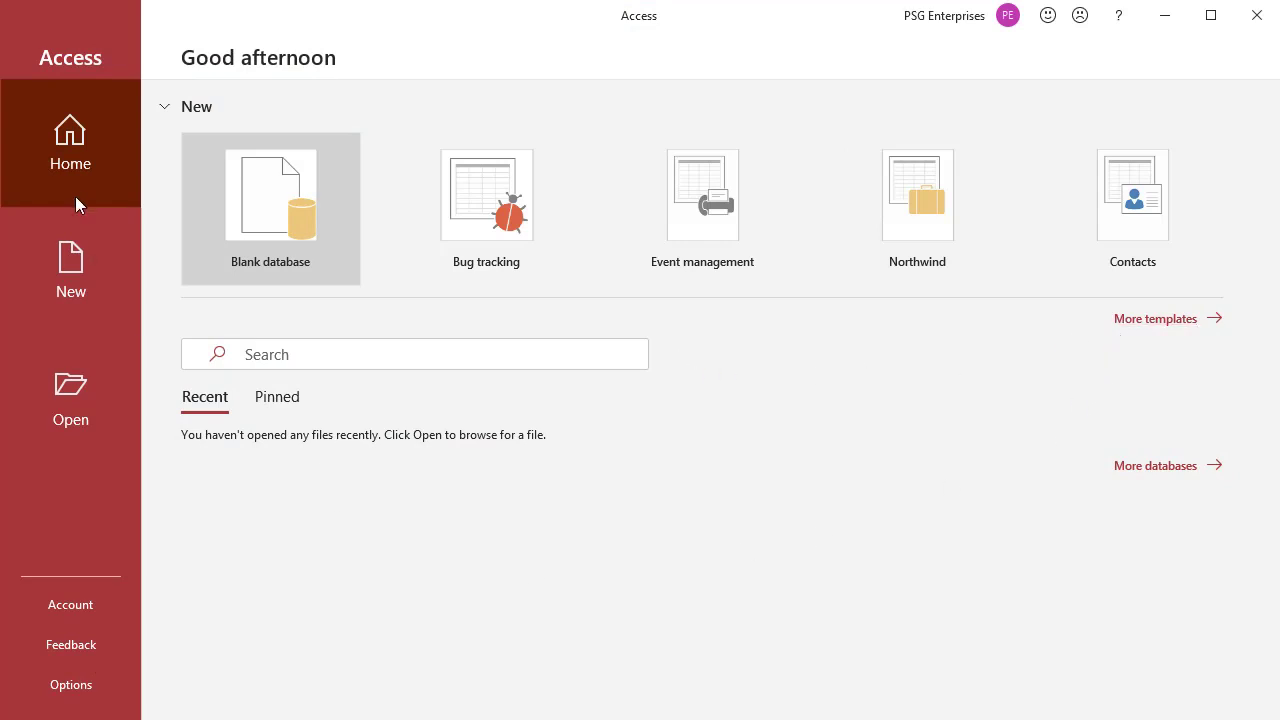
pyautogui.click(72, 263)
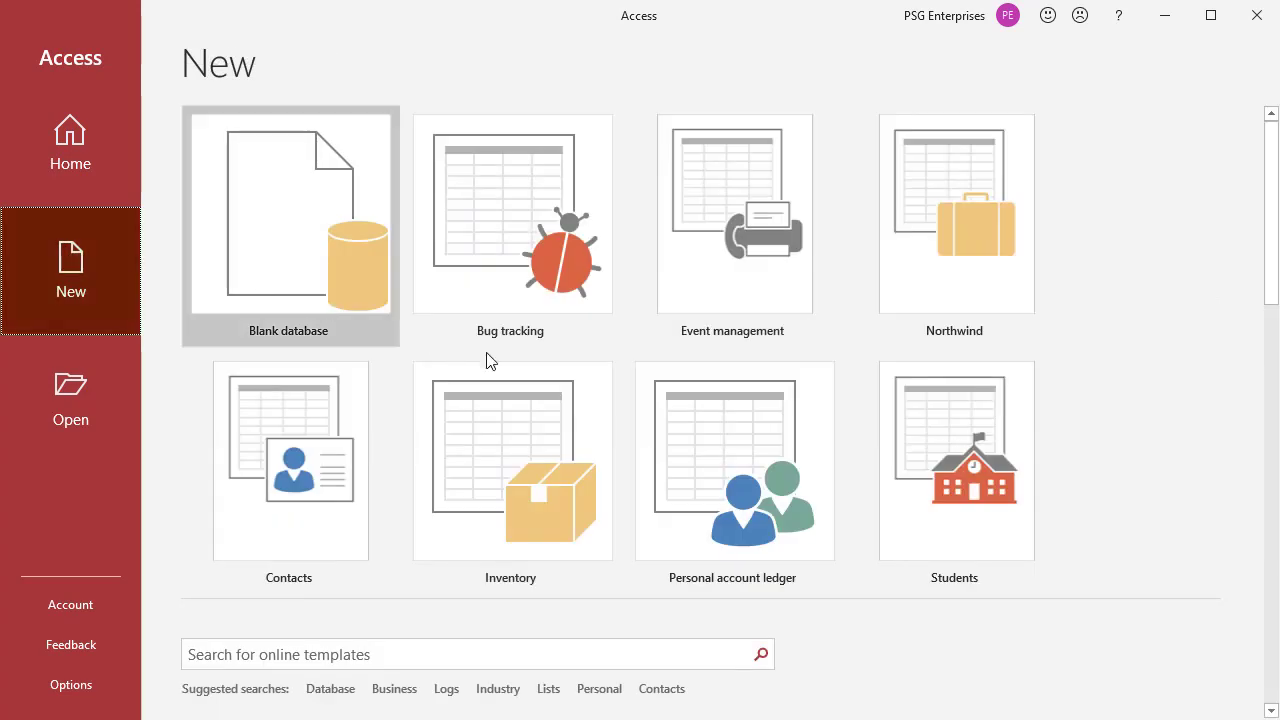
pyautogui.moveTo(1269, 298); pyautogui.dragTo(1258, 420)
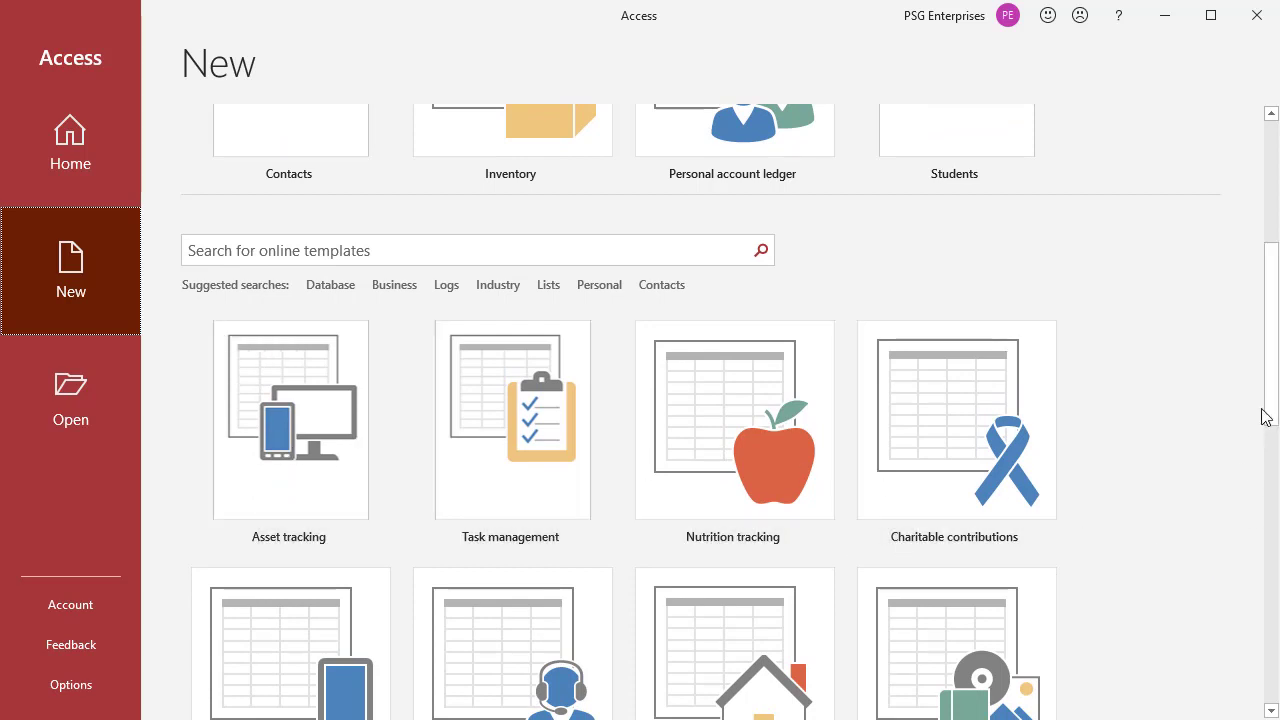
pyautogui.moveTo(1270, 402)
pyautogui.mouseDown()
pyautogui.moveTo(1262, 620)
pyautogui.moveTo(1249, 457)
pyautogui.moveTo(1257, 220)
pyautogui.moveTo(1251, 394)
pyautogui.mouseUp()
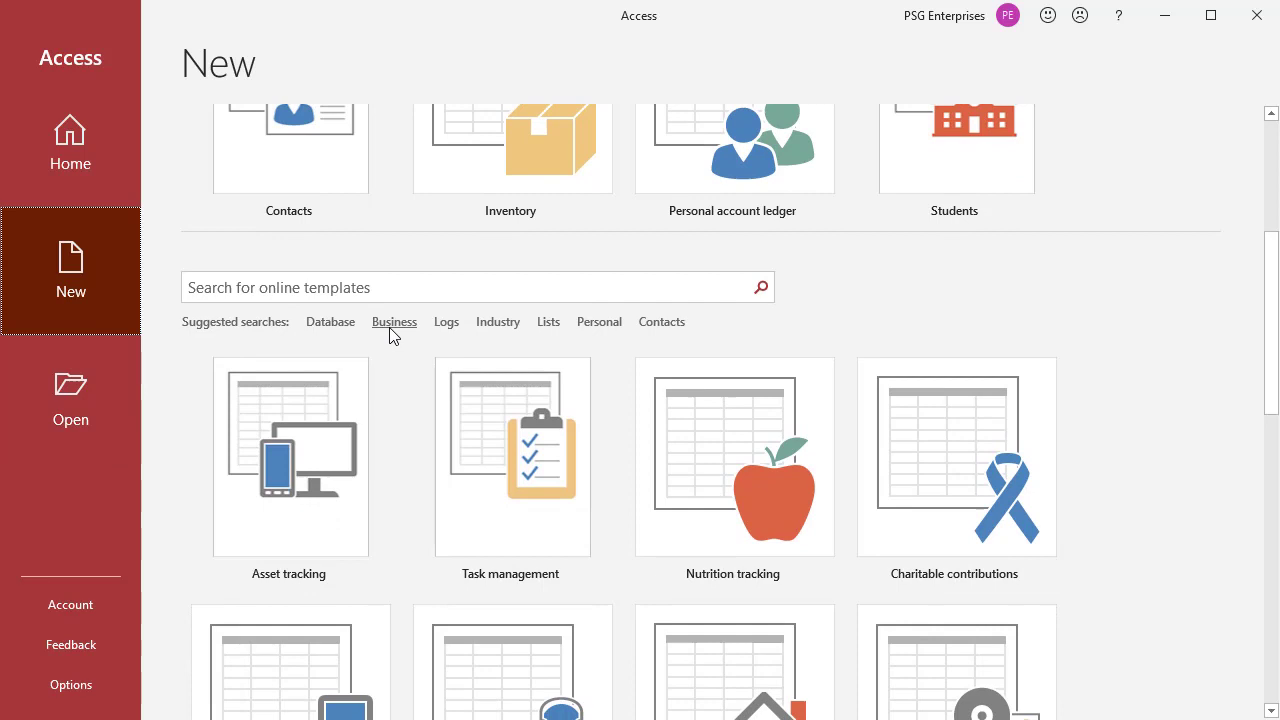
# Look through the Industry template results, then return to the full template gallery.
pyautogui.click(496, 322)
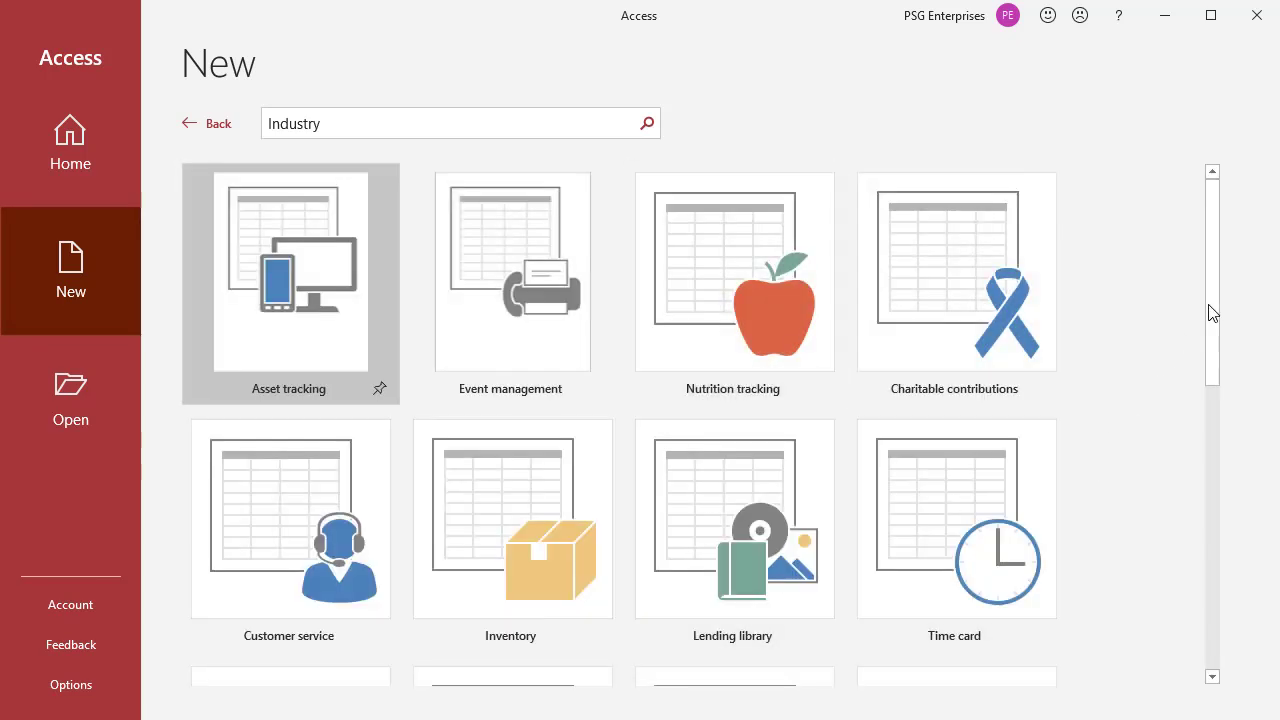
pyautogui.moveTo(1208, 310)
pyautogui.mouseDown()
pyautogui.moveTo(1208, 373)
pyautogui.moveTo(1182, 274)
pyautogui.mouseUp()
pyautogui.click(217, 124)
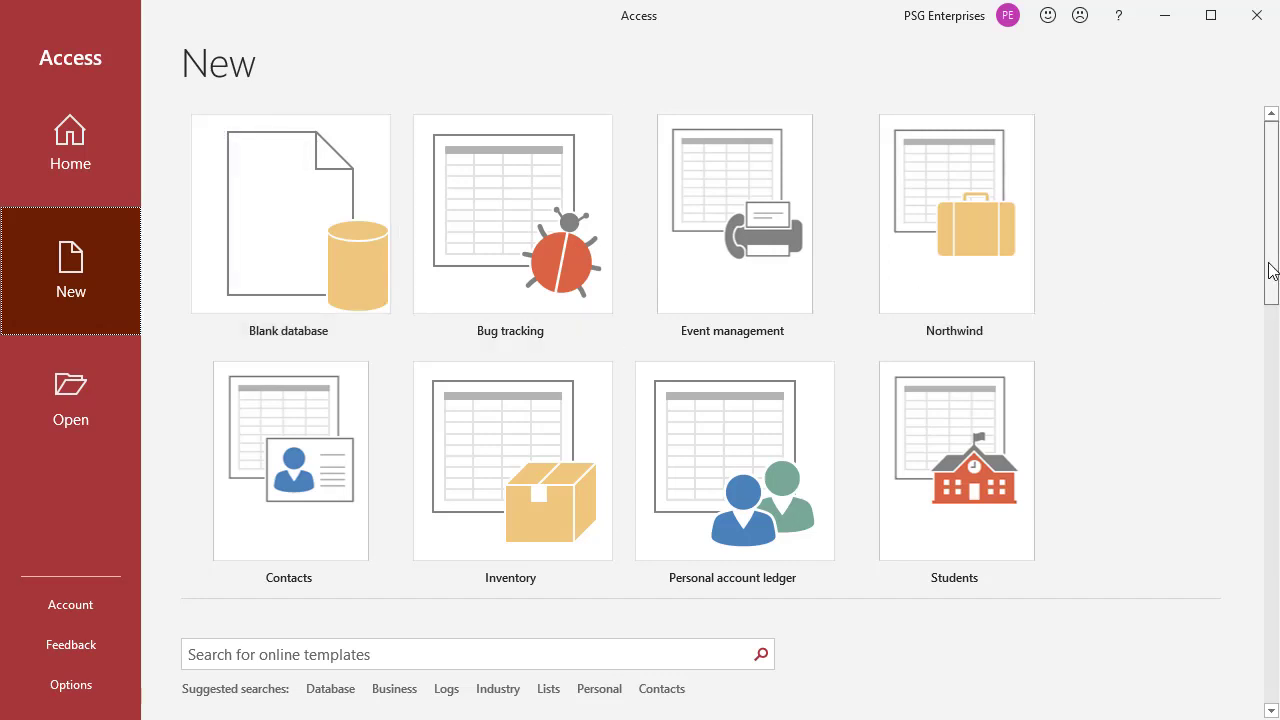
pyautogui.moveTo(1272, 270); pyautogui.dragTo(1271, 382)
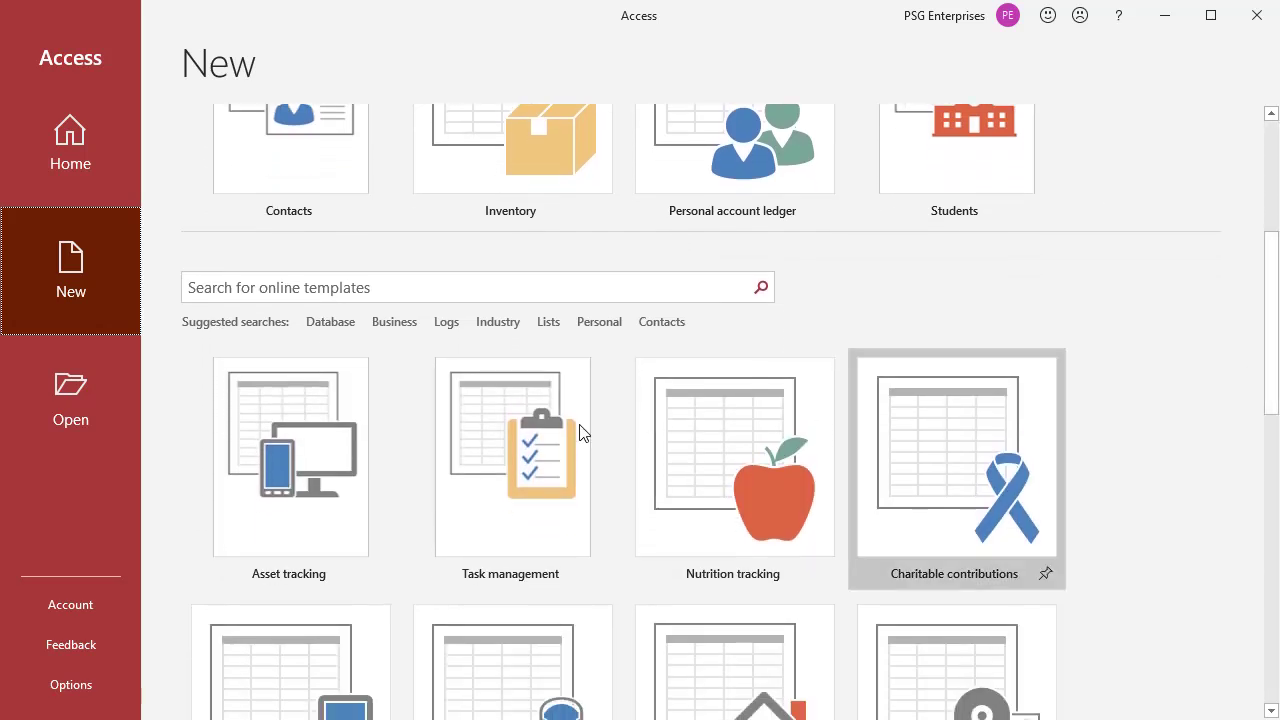
# Search online templates for 'Wedding Day', which returns no results.
pyautogui.click(196, 288)
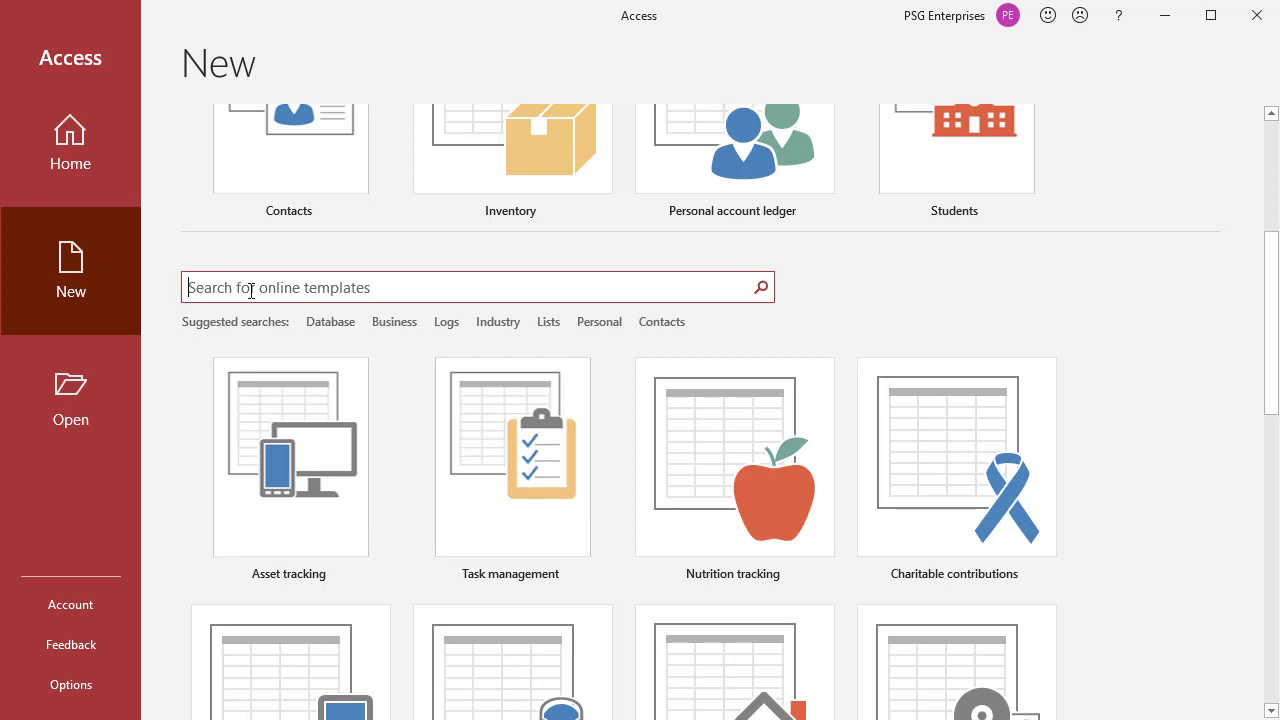
pyautogui.write('W')
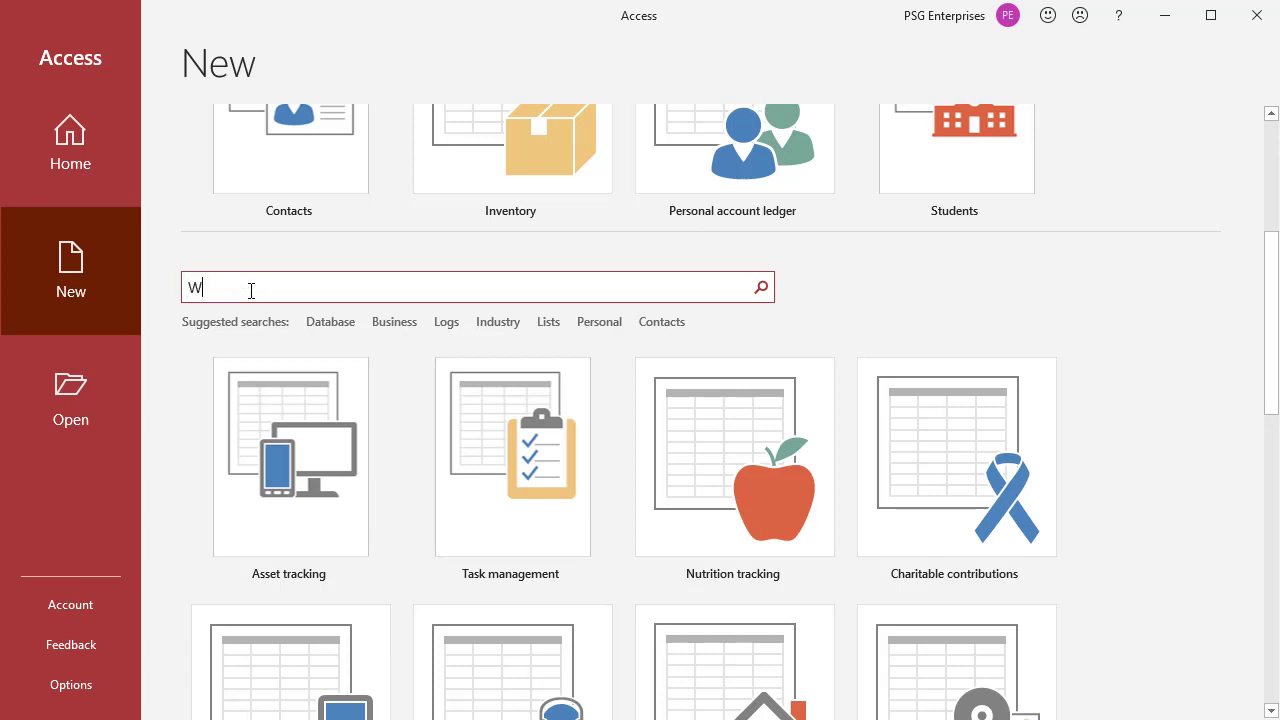
pyautogui.write('eddi')
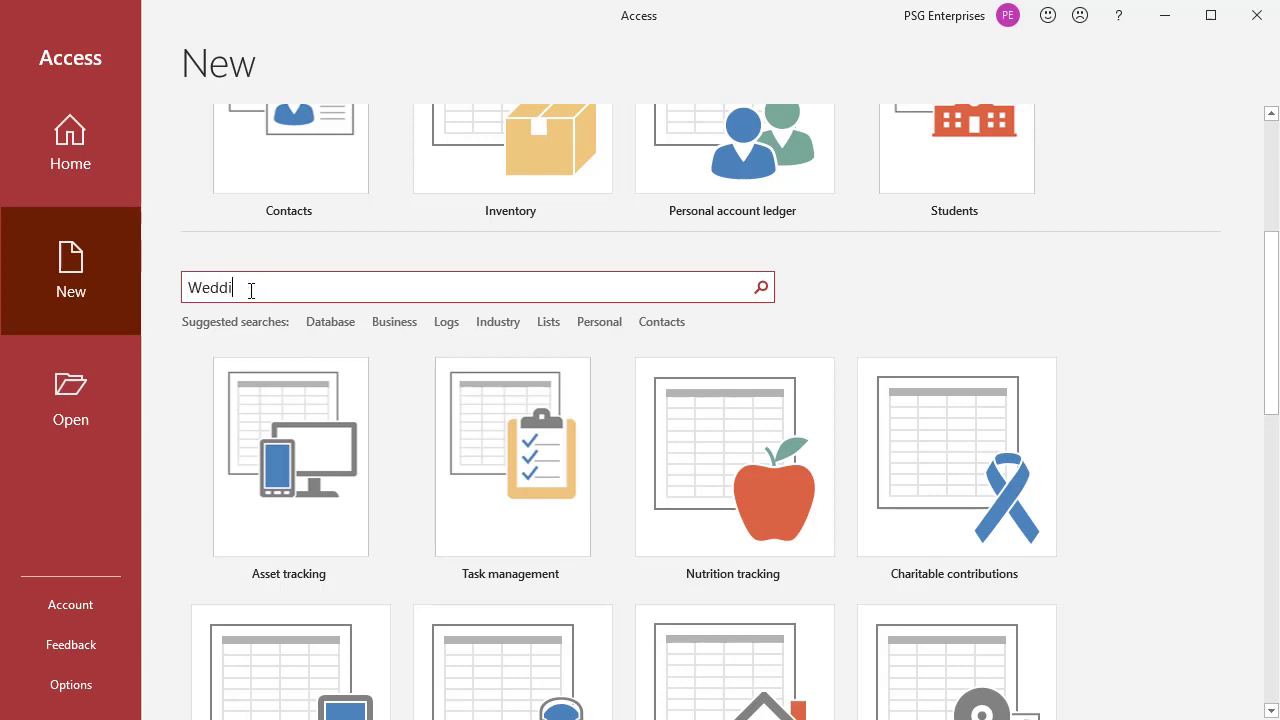
pyautogui.write('ng D')
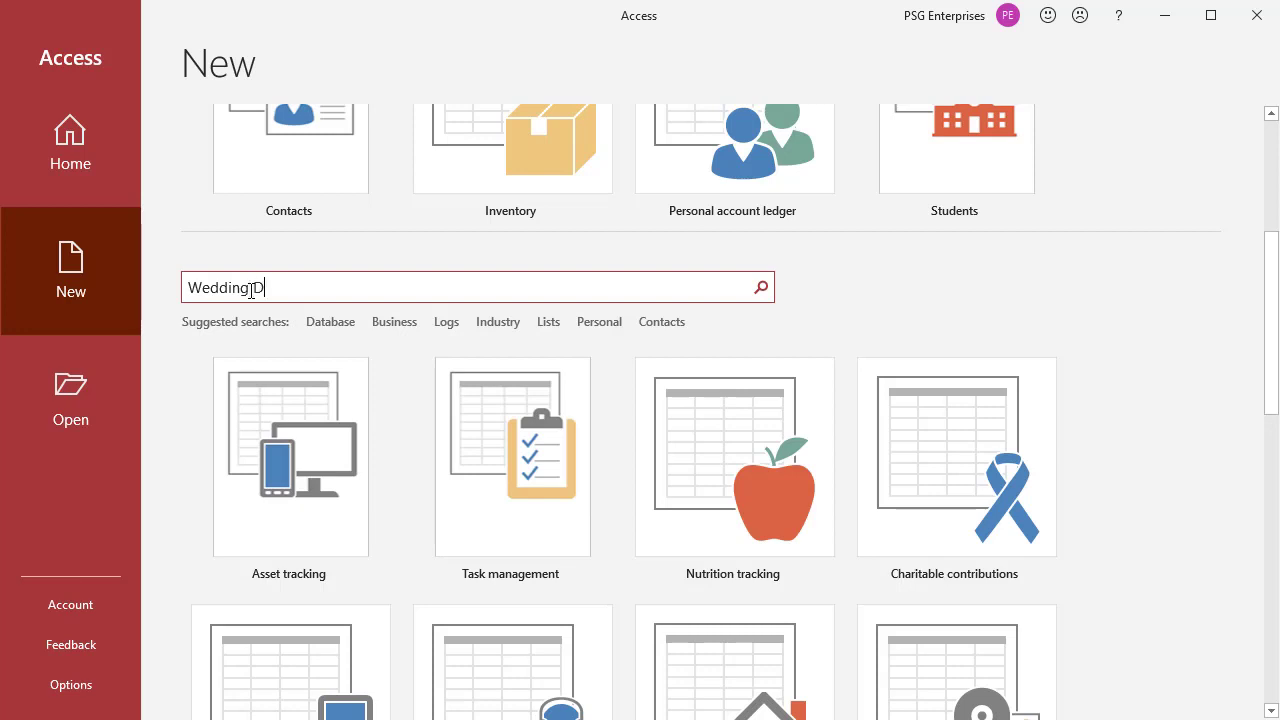
pyautogui.write('ay')
pyautogui.click(762, 289)
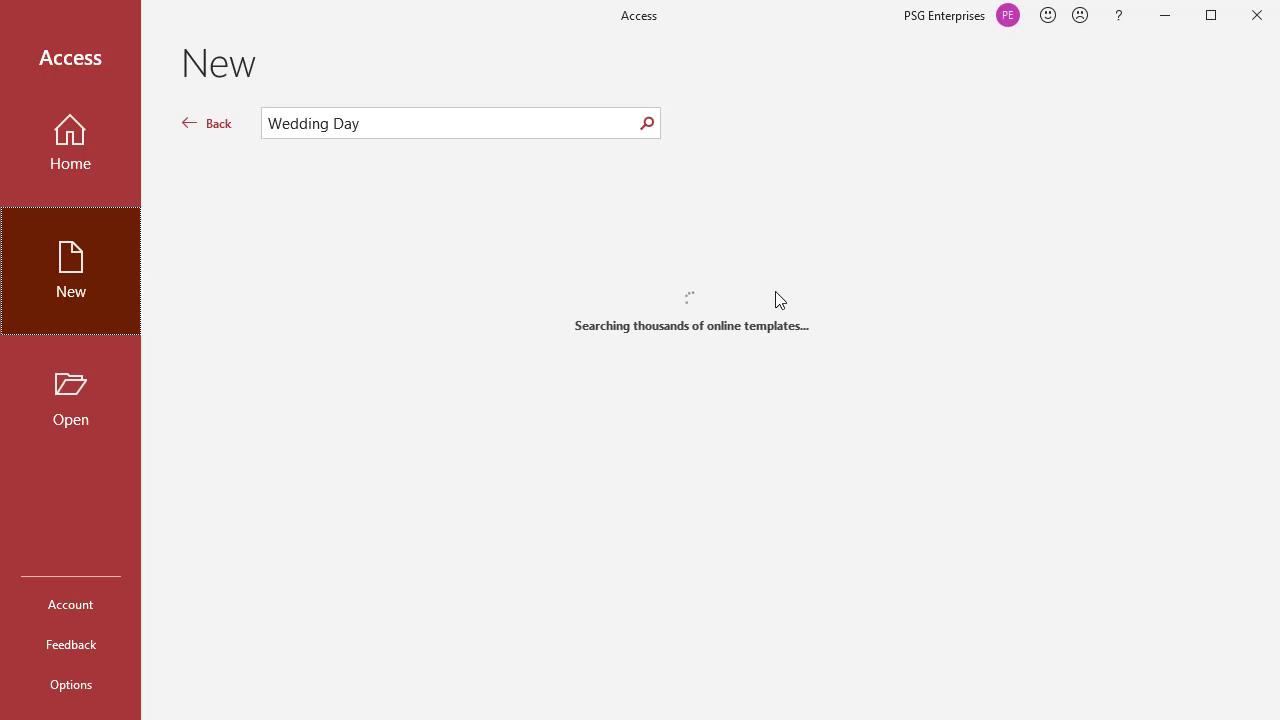
# Go back and search online templates for 'School', finding Students and Faculty.
pyautogui.click(218, 127)
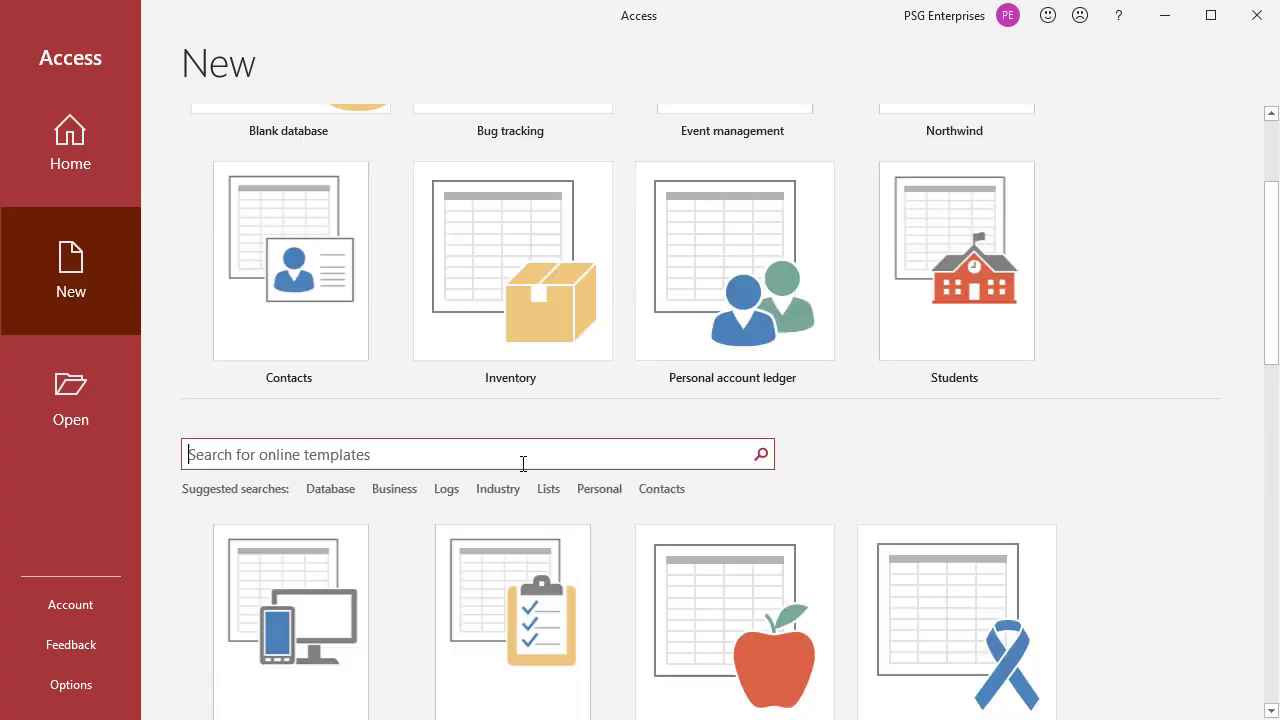
pyautogui.write('Sc')
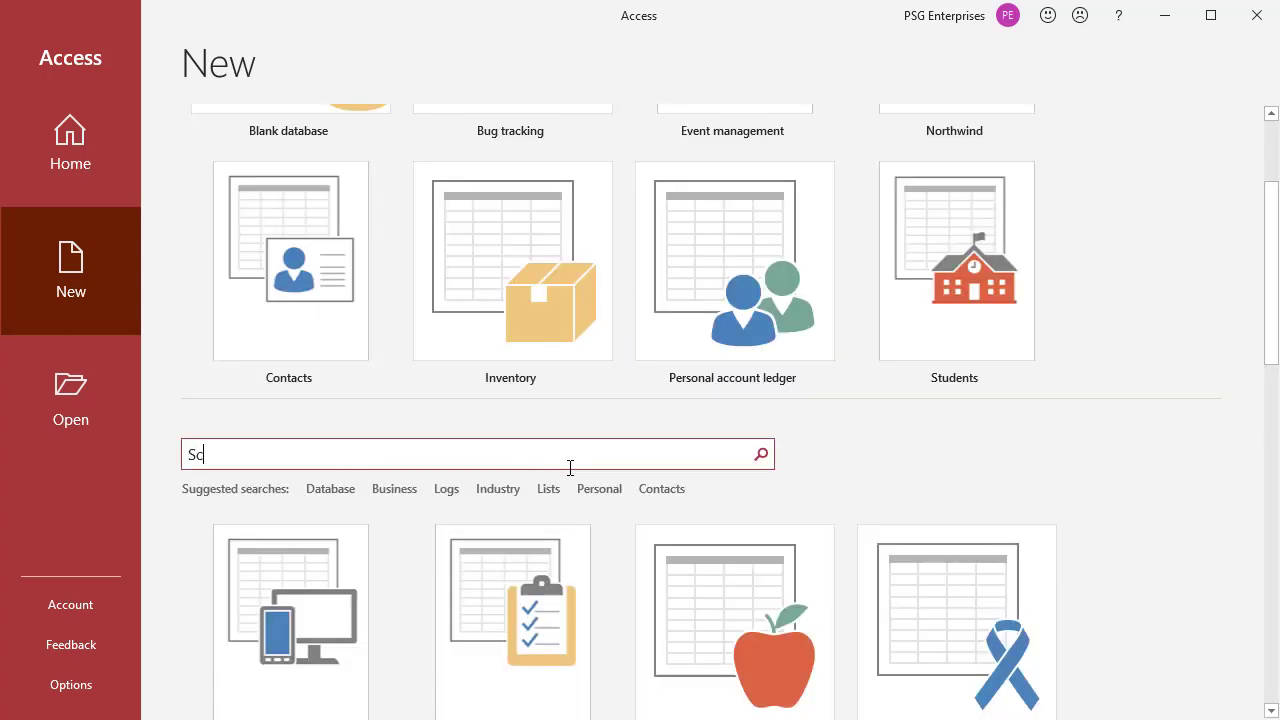
pyautogui.write('hool')
pyautogui.click(762, 457)
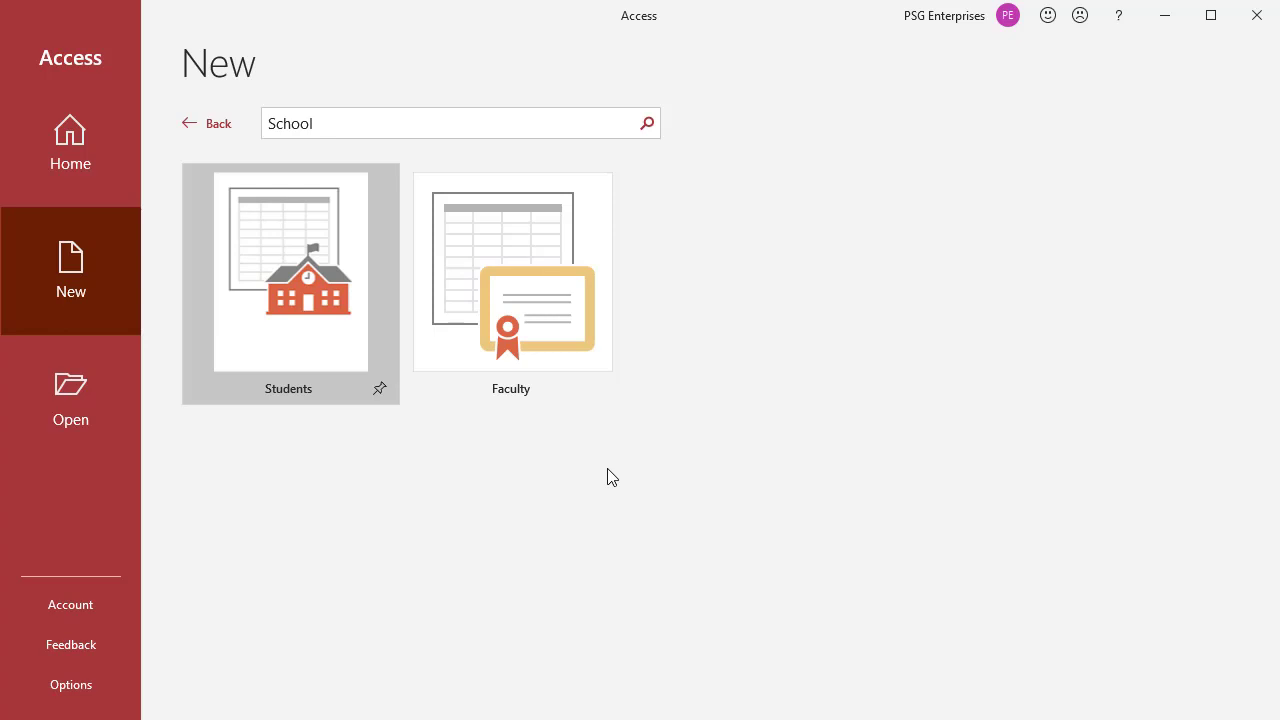
# Choose the Bug tracking template and name its database file 'Bug Tracking'.
pyautogui.click(216, 130)
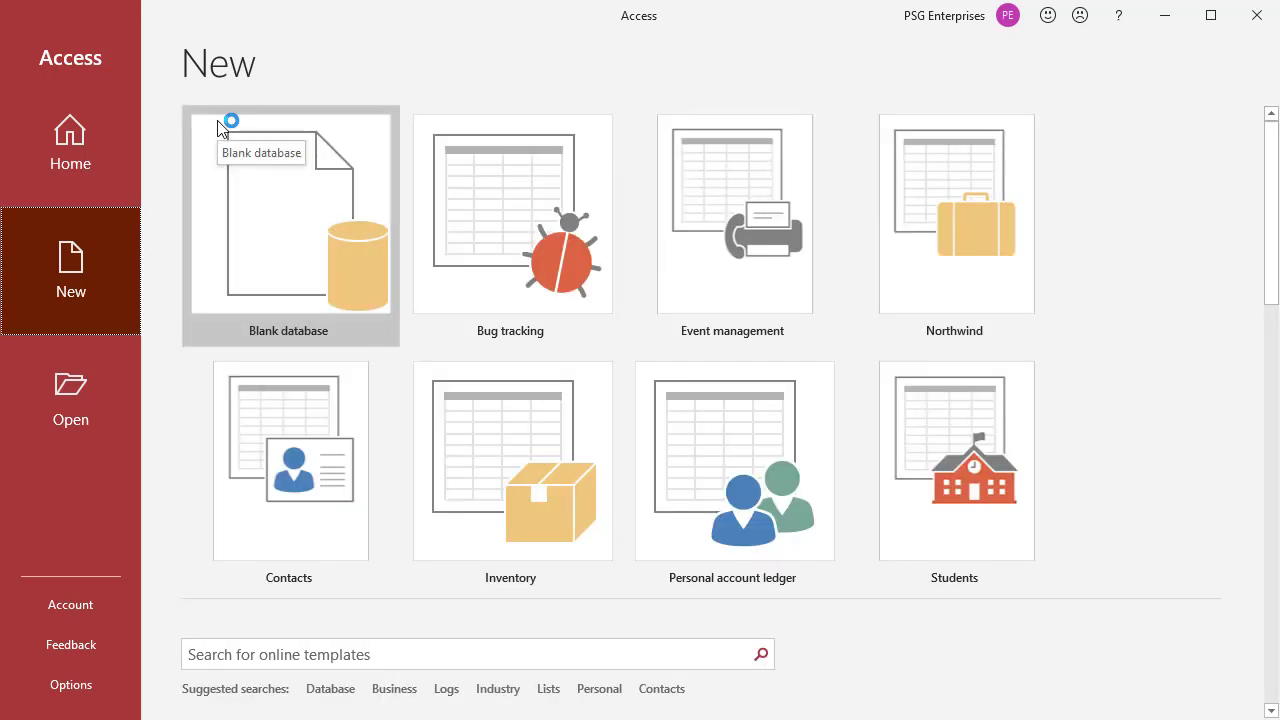
pyautogui.click(488, 222)
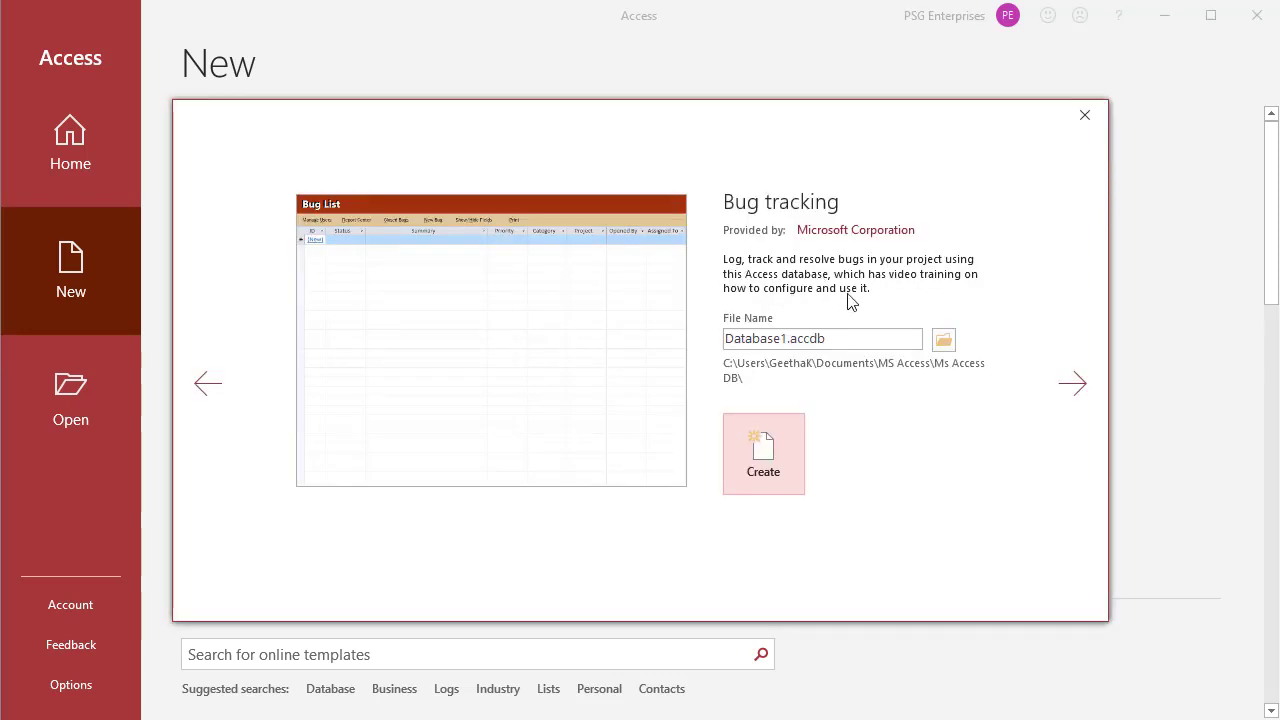
pyautogui.doubleClick(786, 339)
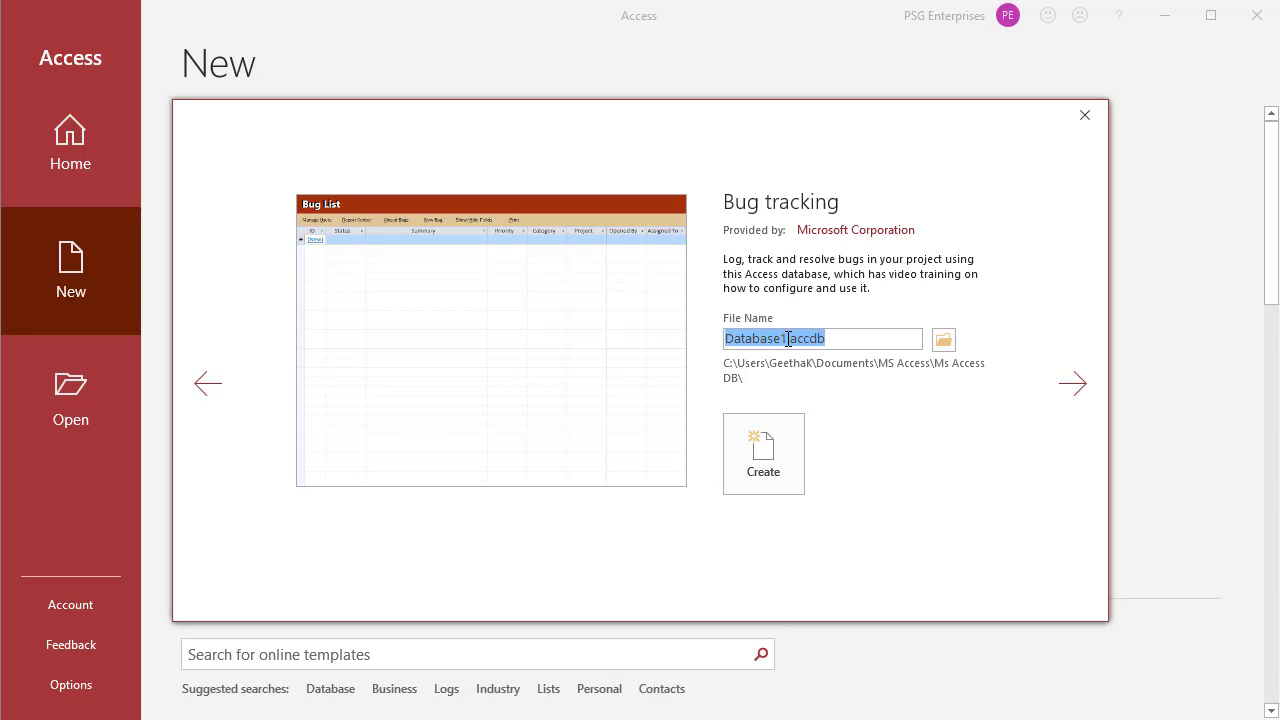
pyautogui.moveTo(788, 339); pyautogui.dragTo(722, 337)
pyautogui.write('Bu')
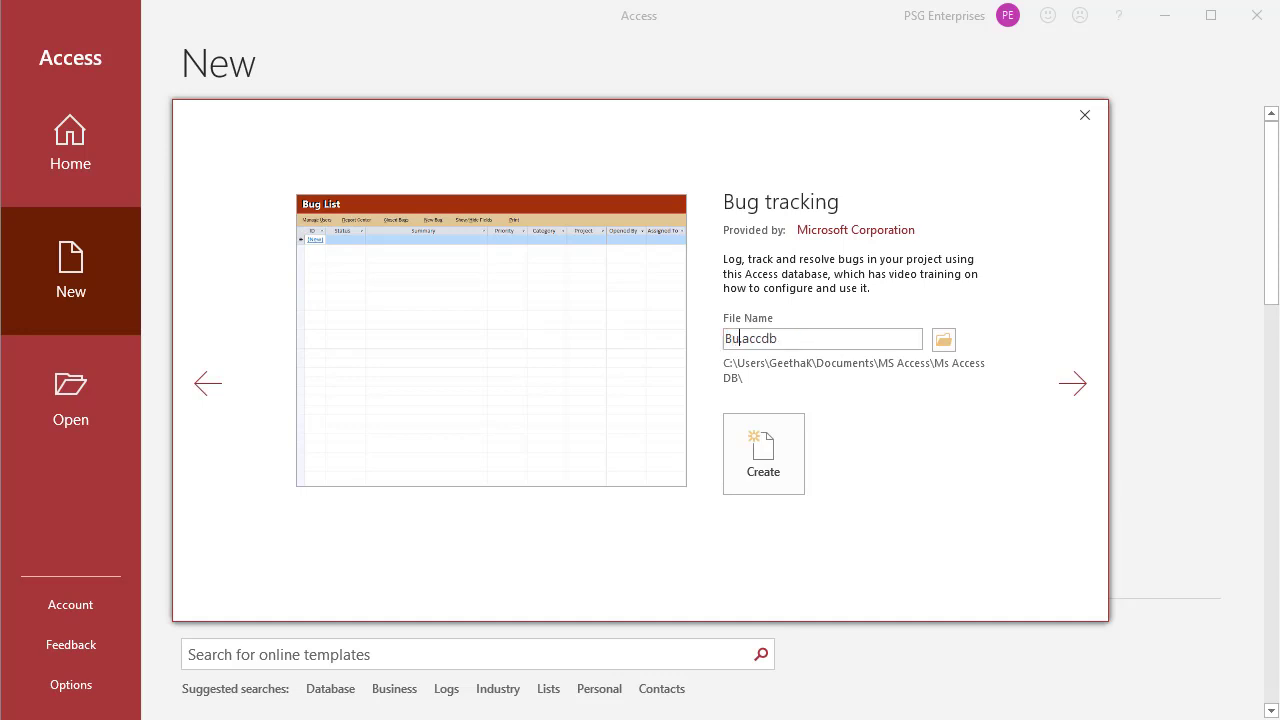
pyautogui.write('g')
pyautogui.write(' Track')
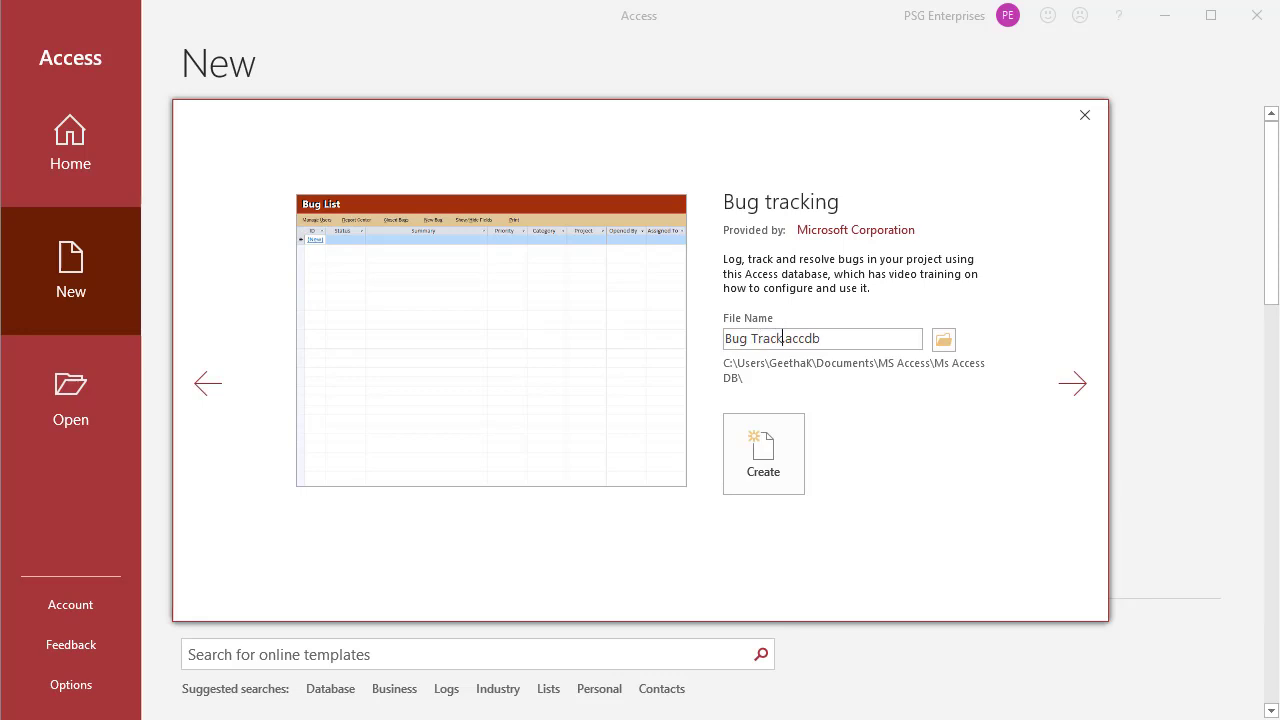
pyautogui.write('ing')
pyautogui.press('Delete')
pyautogui.press('Delete')
pyautogui.press('Delete')
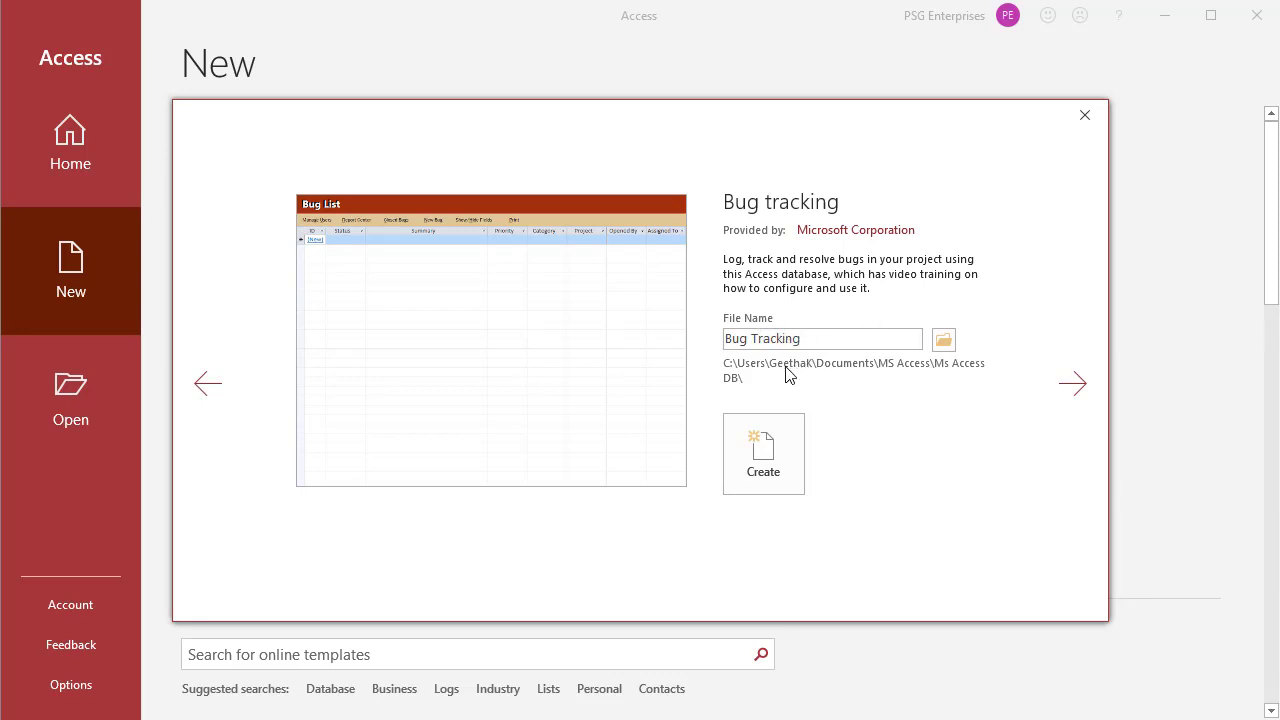
pyautogui.click(944, 341)
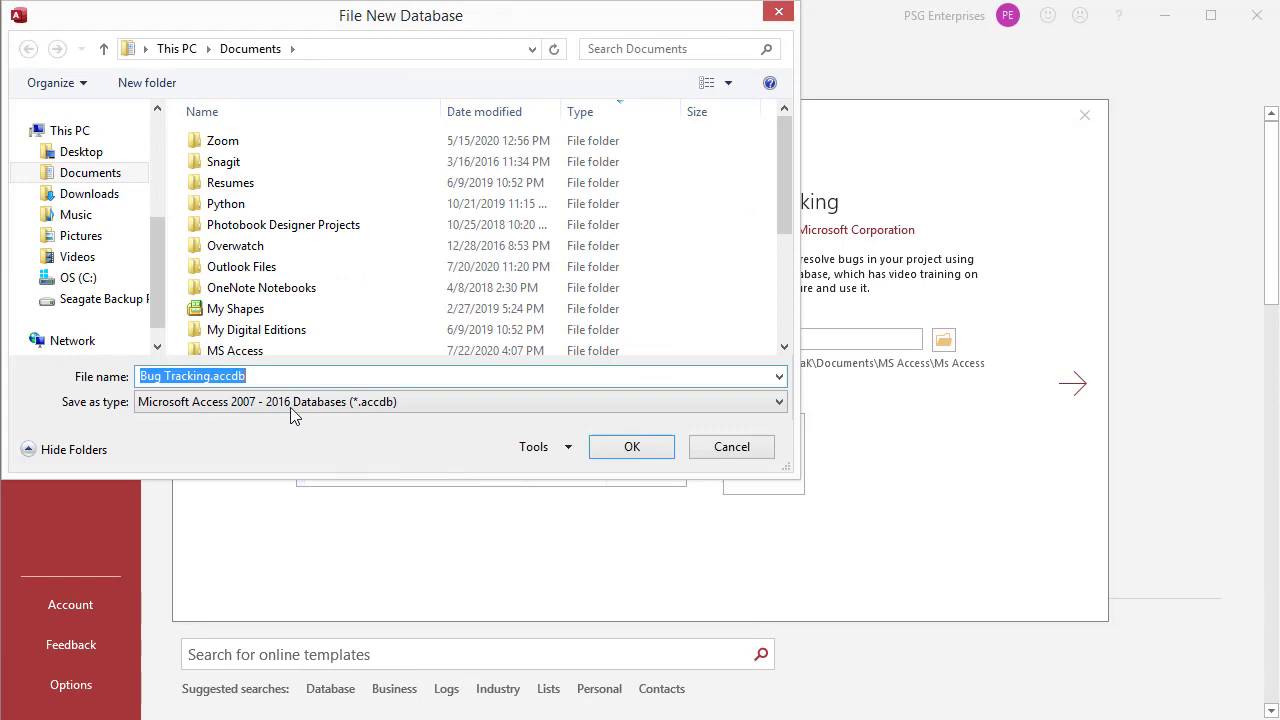
# Set the save location to the MS Access > Ms Access DB folder.
pyautogui.click(258, 352)
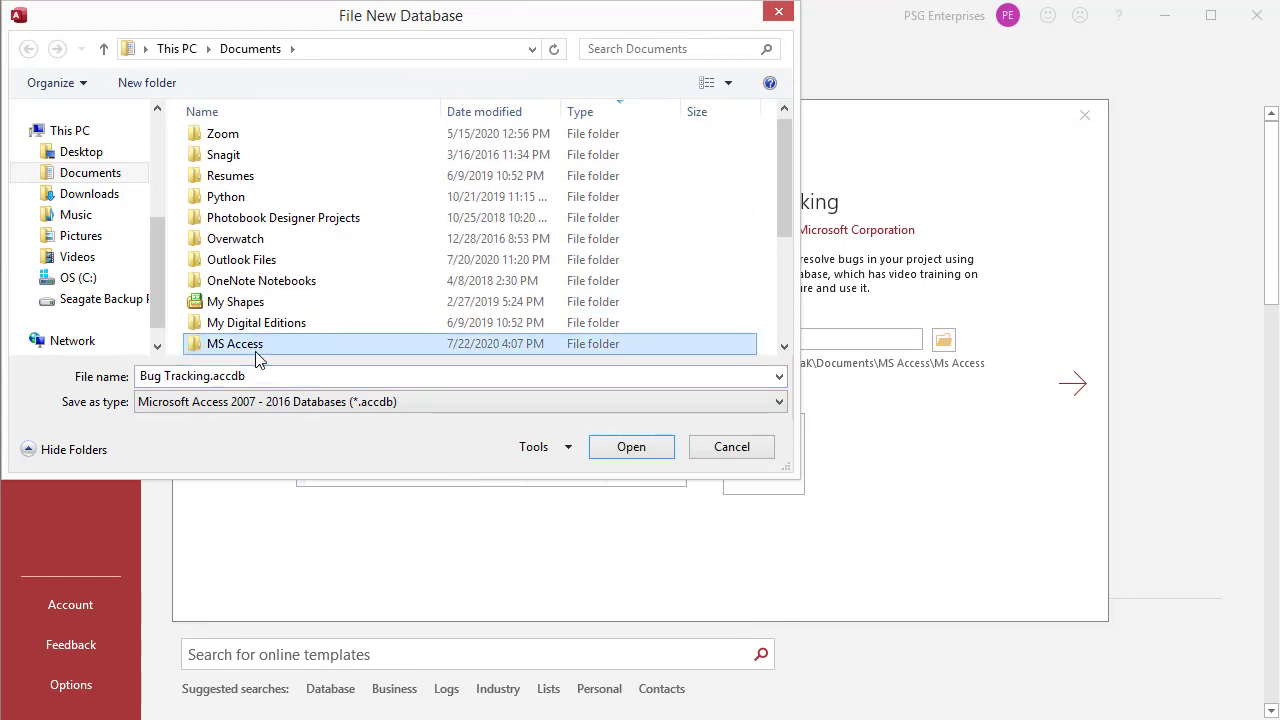
pyautogui.doubleClick(257, 348)
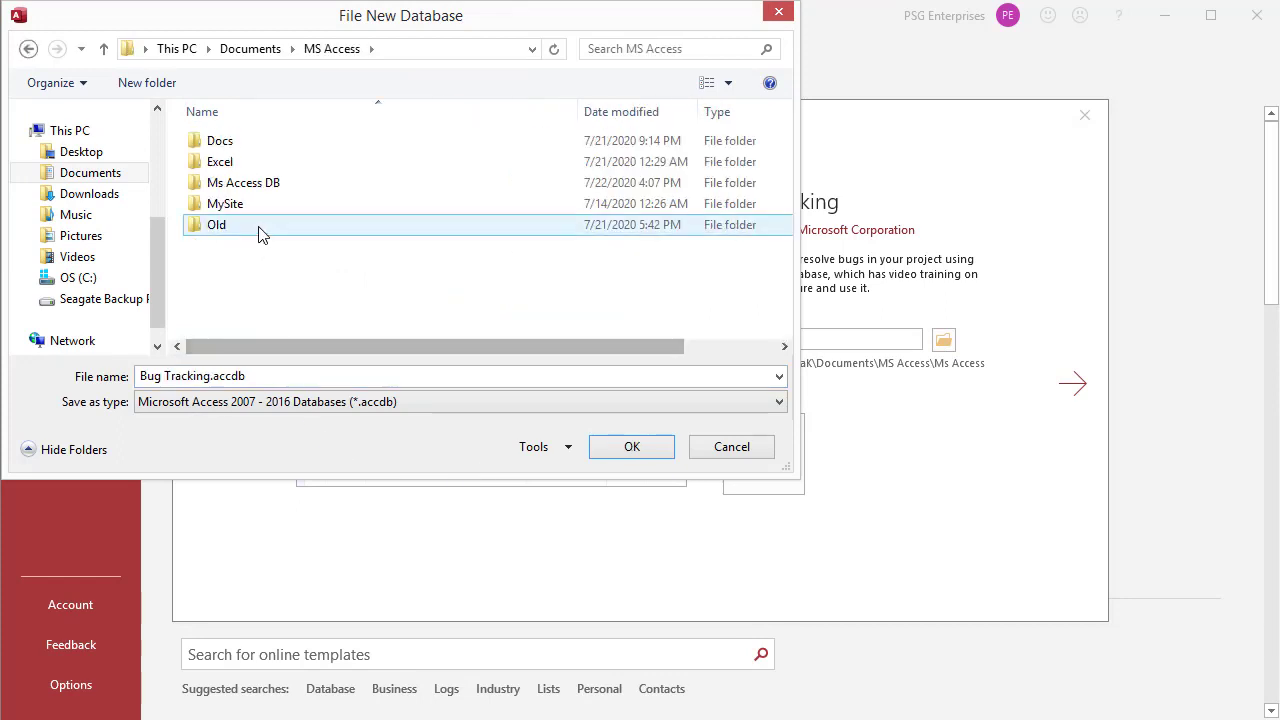
pyautogui.doubleClick(279, 195)
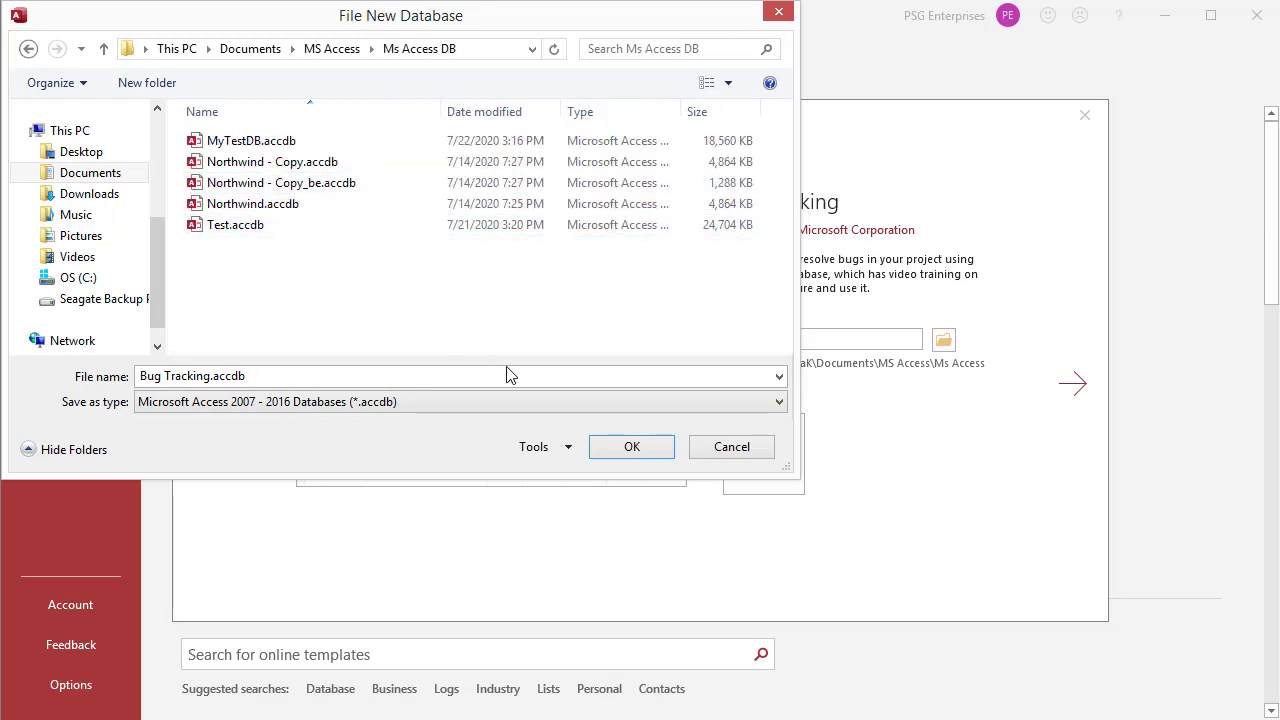
pyautogui.click(631, 452)
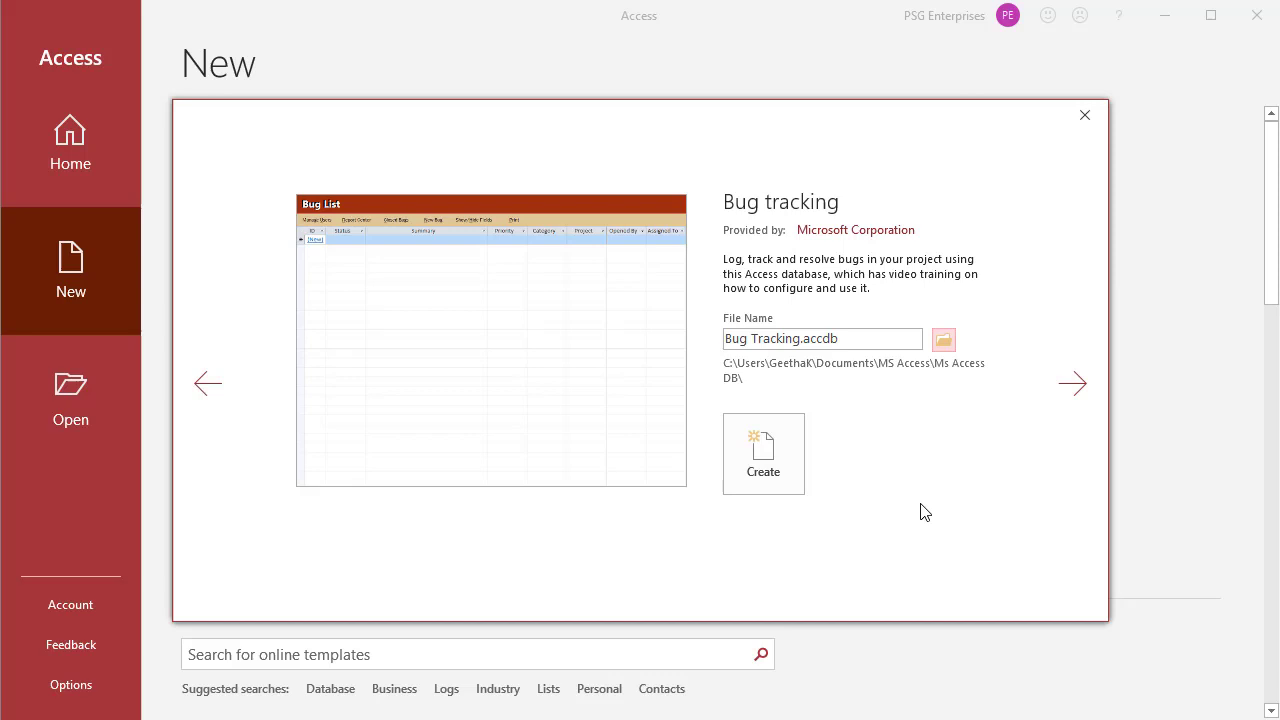
# Create the database from the Bug tracking template and let it download.
pyautogui.click(768, 458)
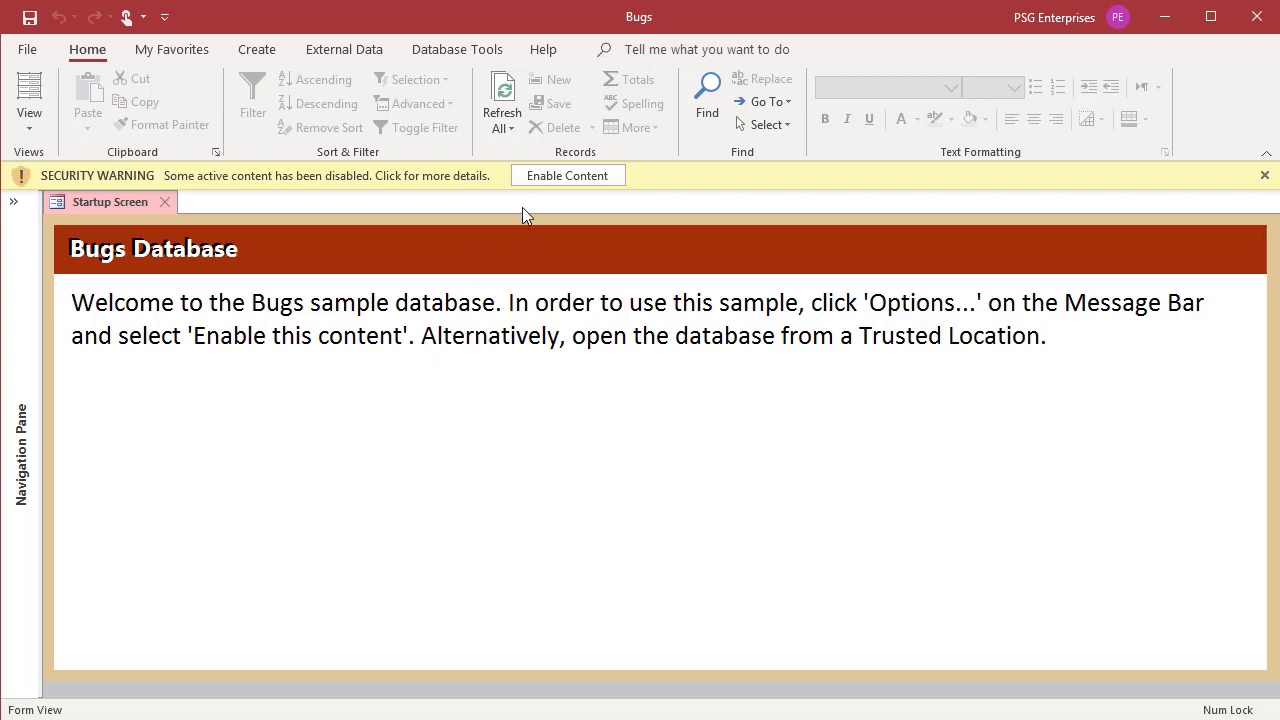
# Enable the database's blocked content and dismiss the Getting Started window.
pyautogui.click(543, 186)
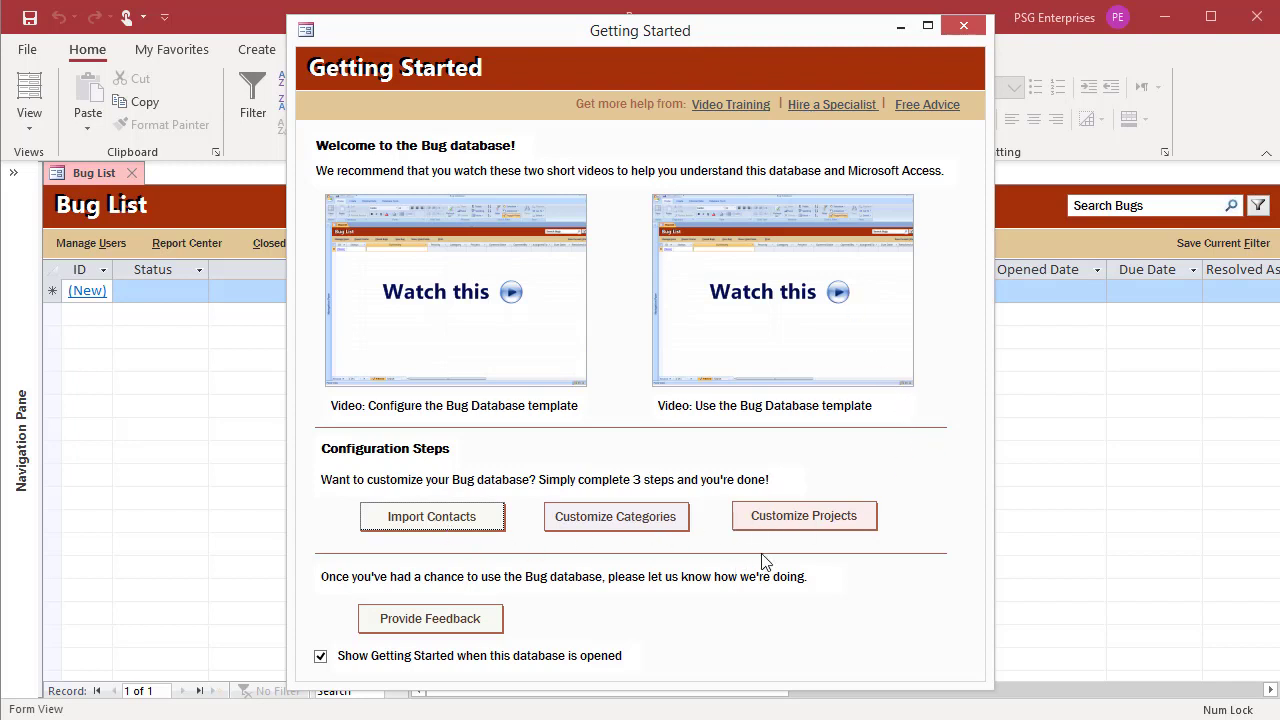
pyautogui.click(957, 22)
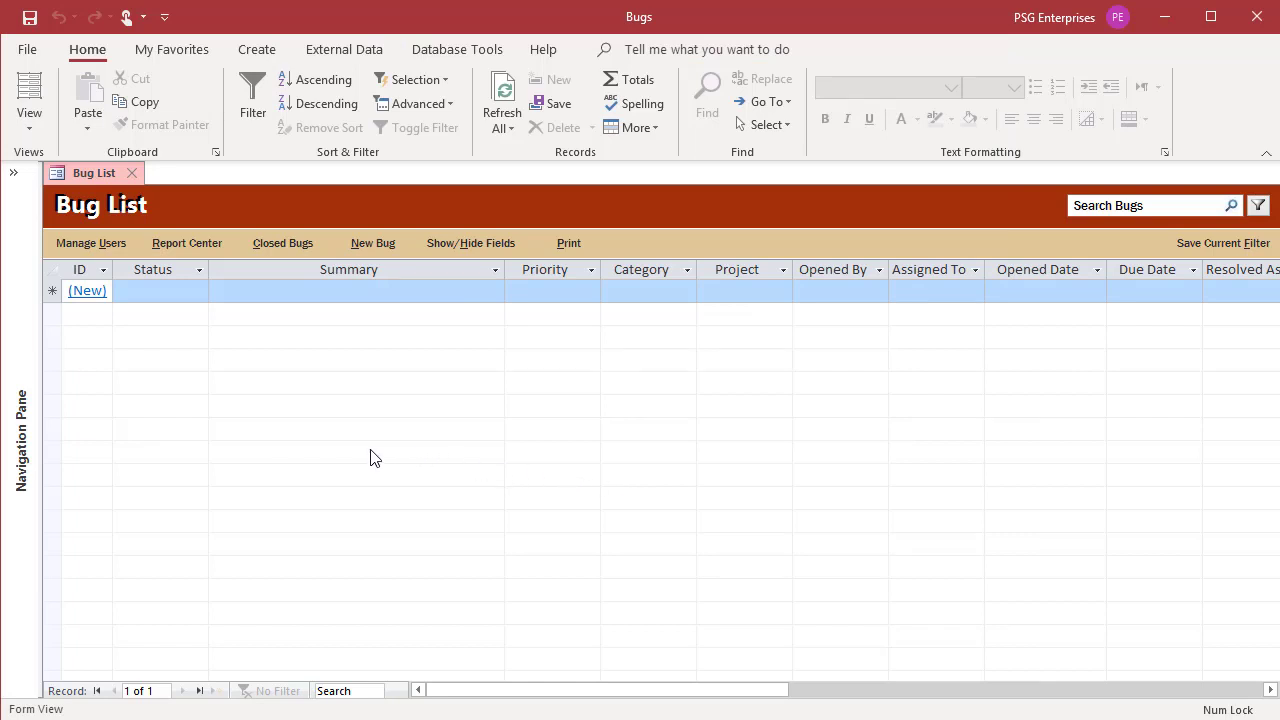
# Expand the Navigation Pane beside the Bug List to show tables, queries and forms.
pyautogui.click(122, 290)
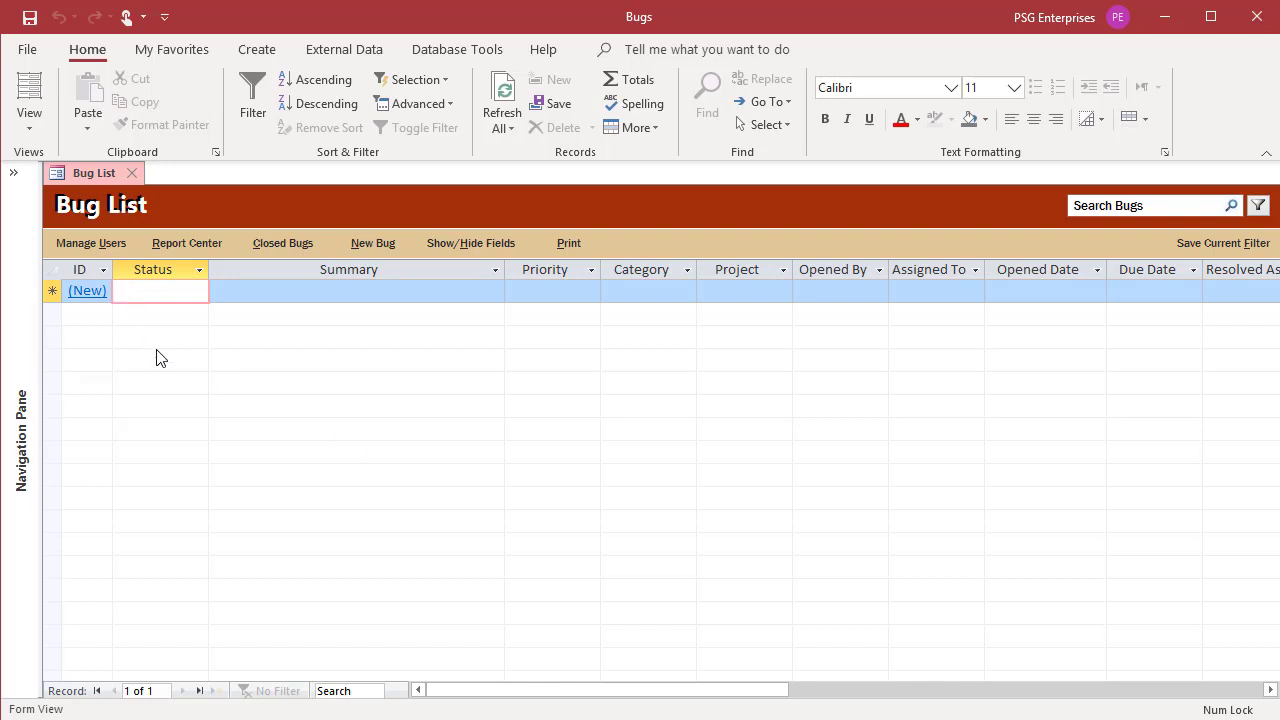
pyautogui.click(17, 178)
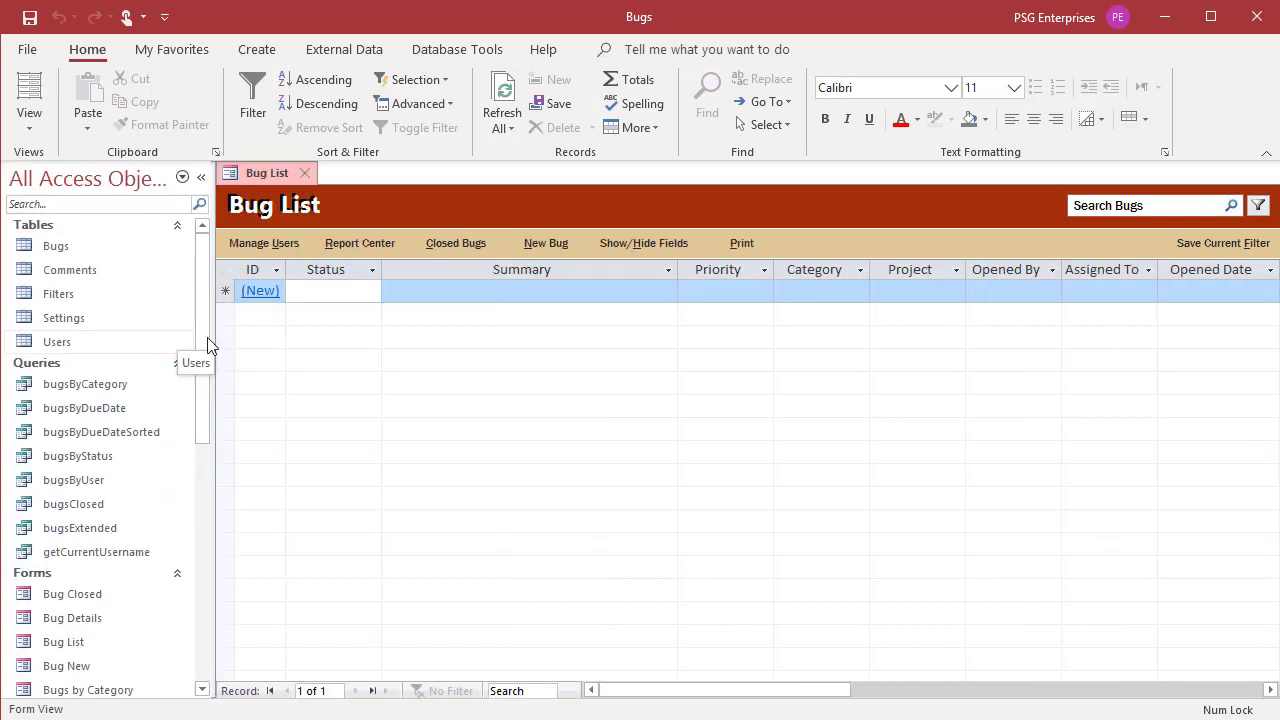
pyautogui.moveTo(206, 329)
pyautogui.mouseDown()
pyautogui.moveTo(231, 598)
pyautogui.moveTo(208, 489)
pyautogui.moveTo(217, 331)
pyautogui.mouseUp()
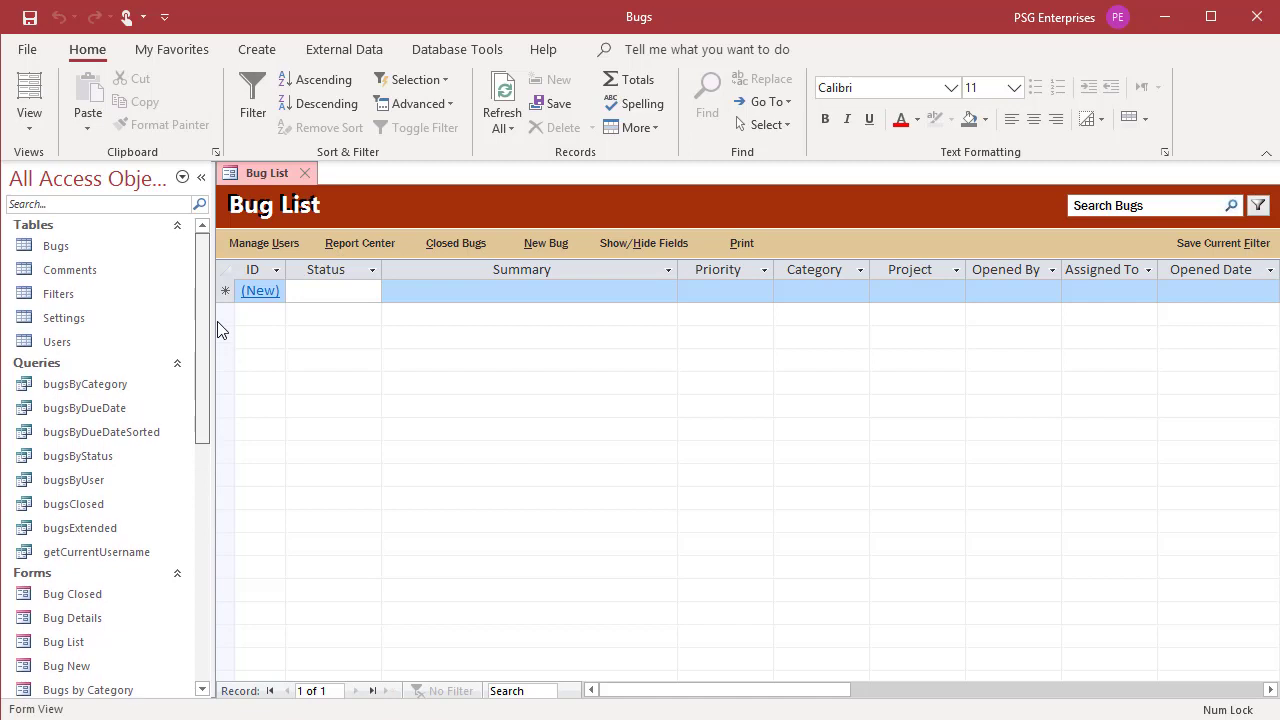